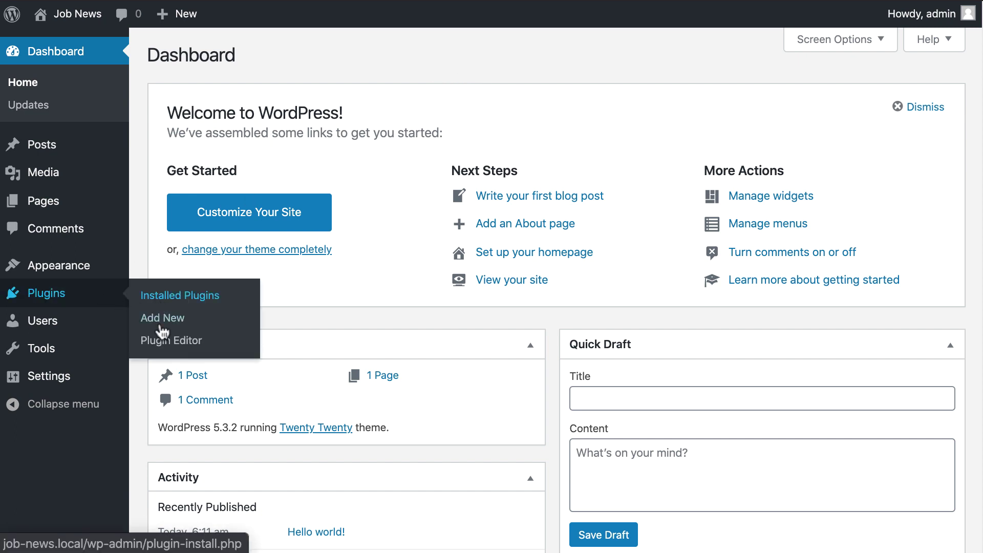
Search the plugin directory for 'weform' and install weForms – Easy Drag & Drop Contact Form Builder
click(163, 323)
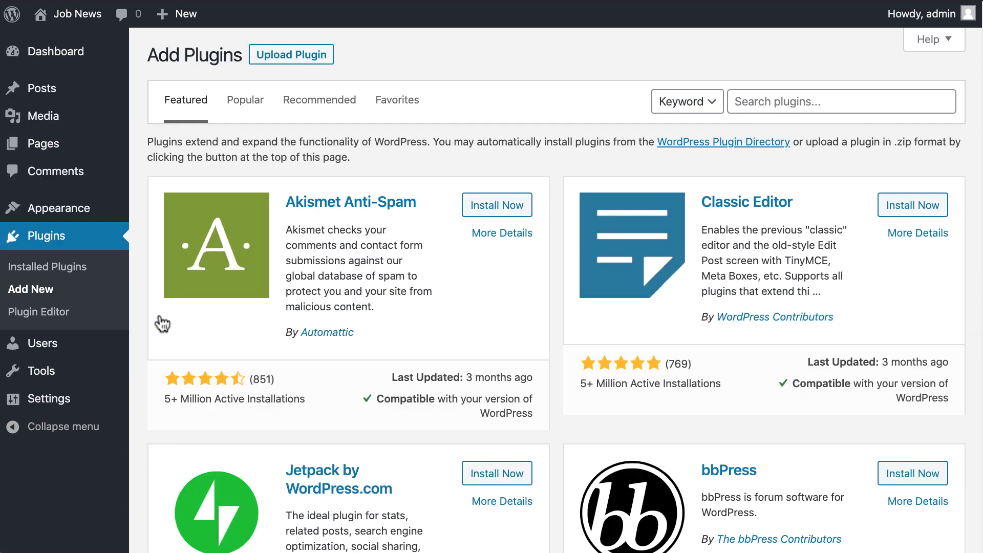
click(828, 100)
text(weform)
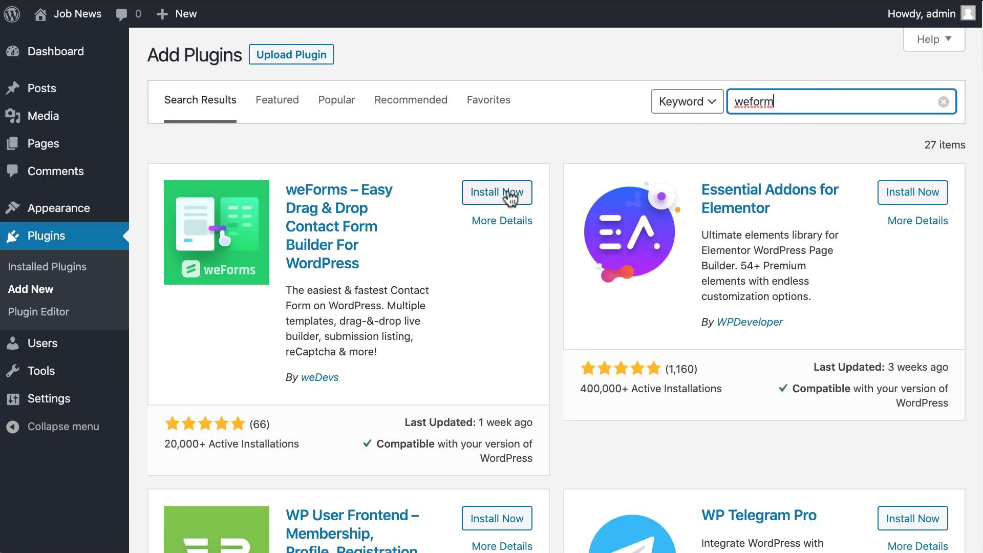
click(508, 198)
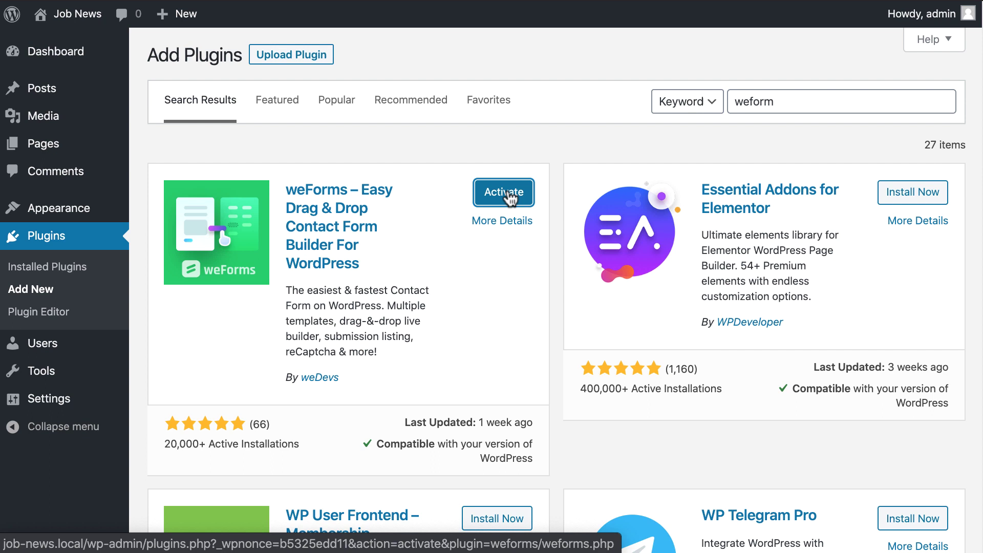
Activate weForms and go to its All Forms list
click(508, 197)
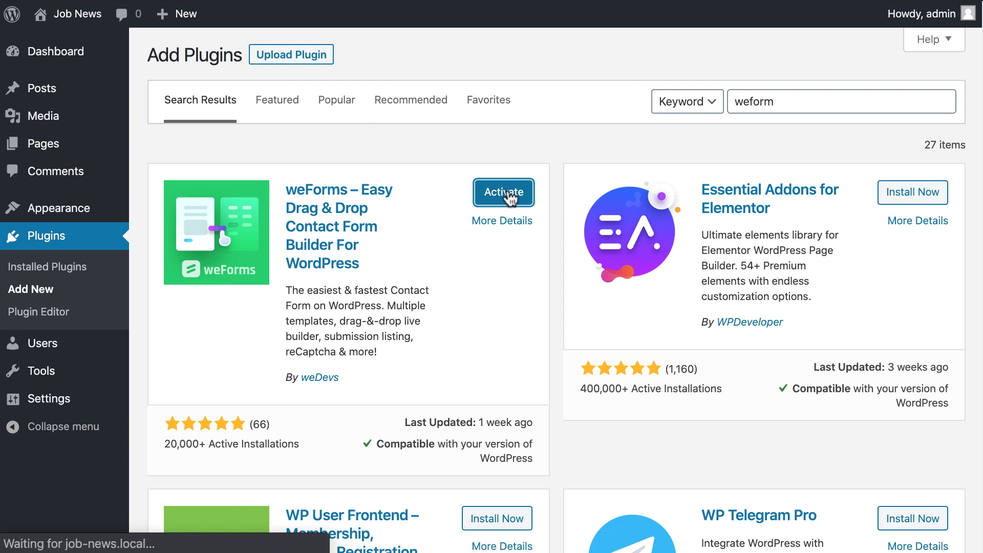
mouse_move(50, 199)
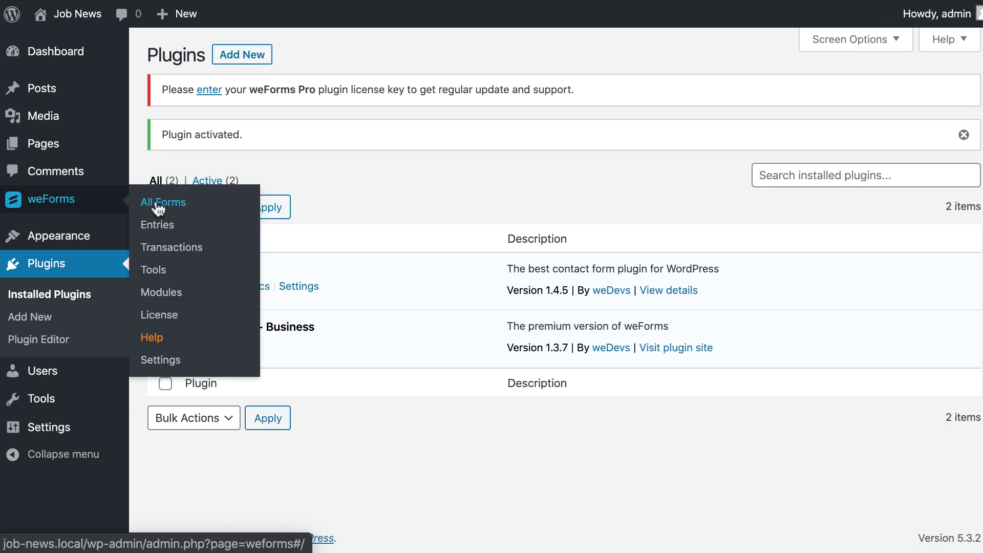
click(156, 205)
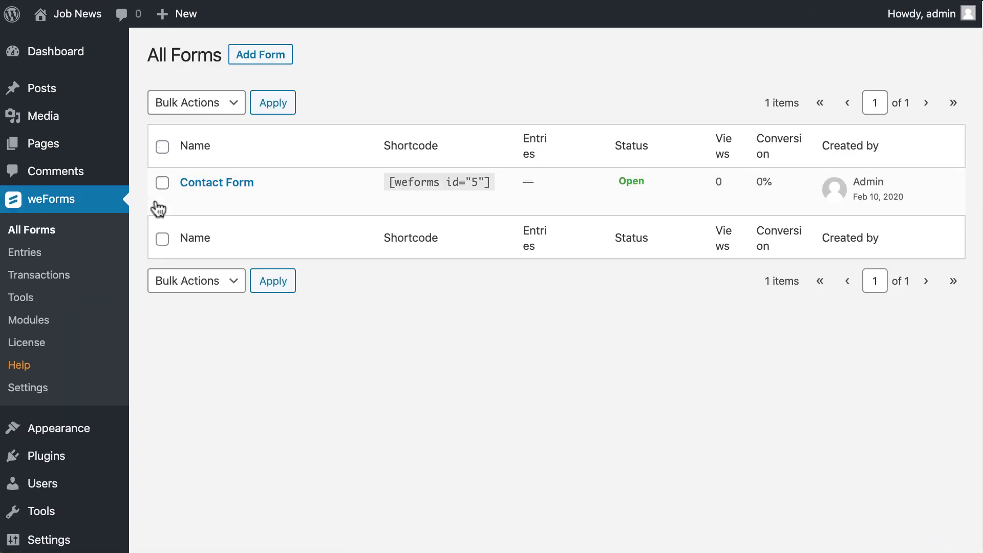
click(240, 63)
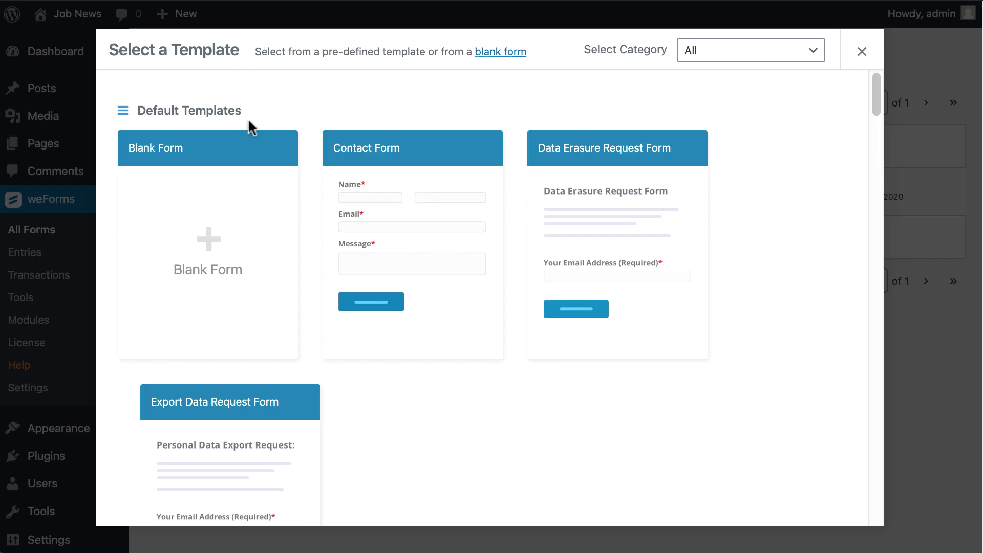
scroll(248, 125, down, 1)
scroll(249, 126, down, 1)
scroll(248, 125, down, 3)
scroll(249, 125, down, 1)
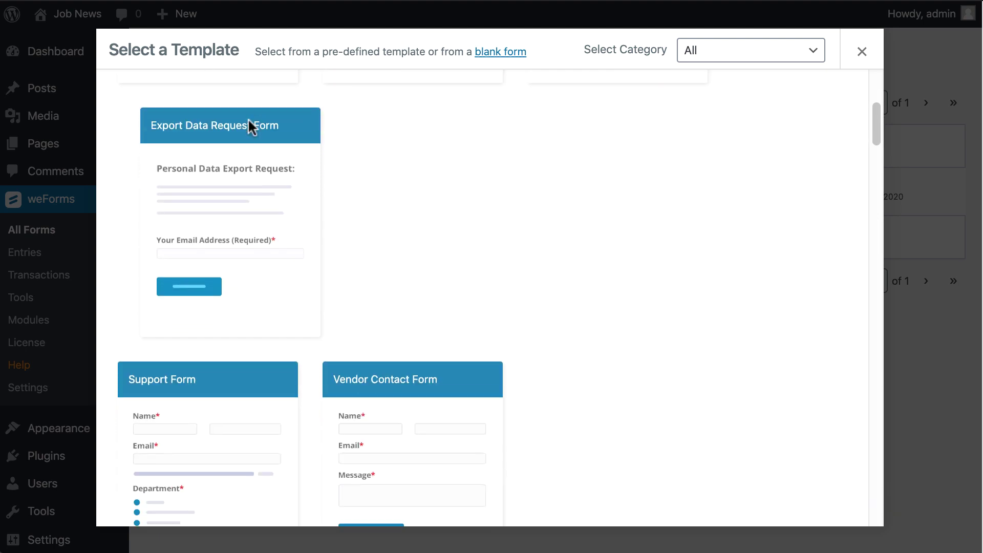
scroll(248, 121, down, 2)
scroll(248, 120, down, 4)
scroll(248, 121, down, 2)
scroll(248, 121, down, 3)
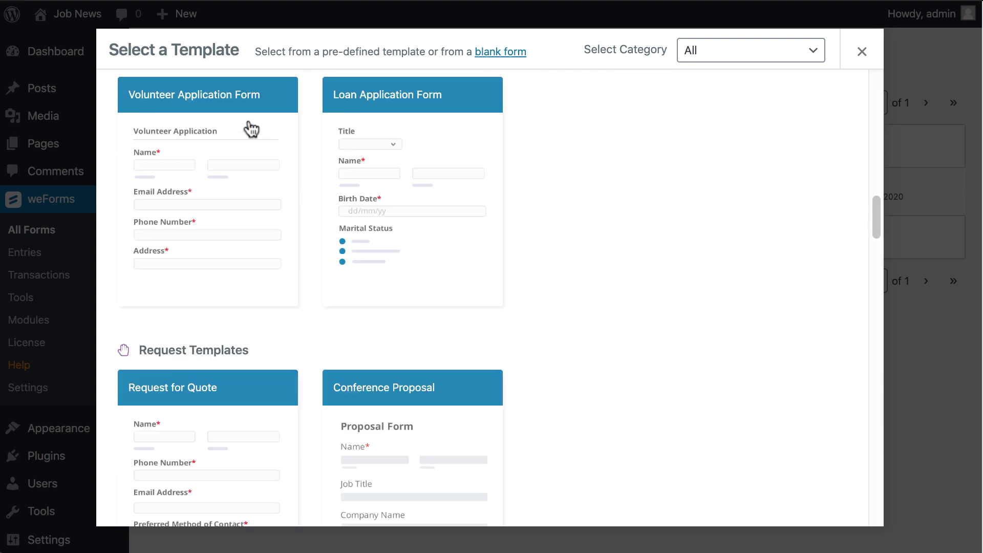
scroll(250, 125, down, 1)
scroll(249, 126, down, 5)
scroll(269, 135, down, 5)
scroll(293, 144, down, 4)
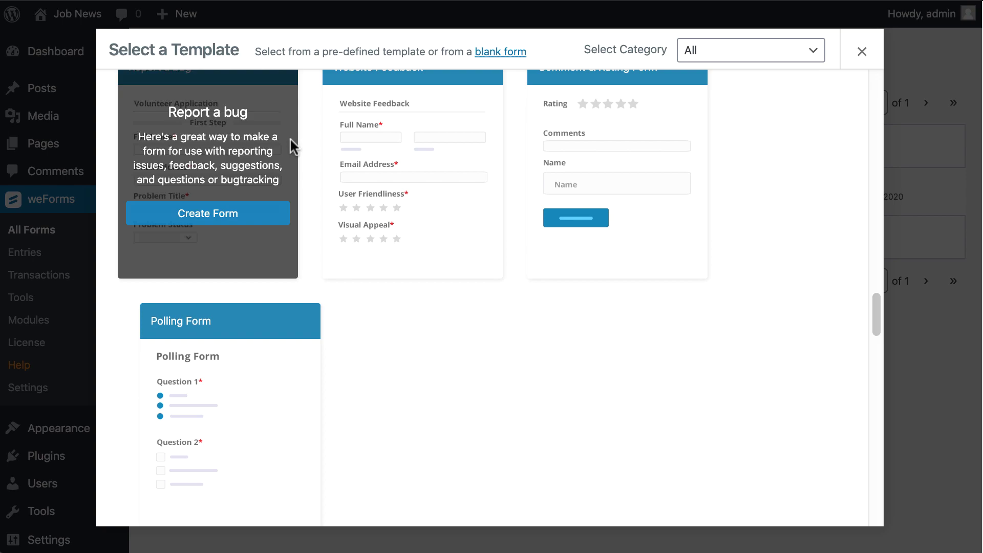
scroll(290, 139, down, 5)
scroll(290, 146, down, 4)
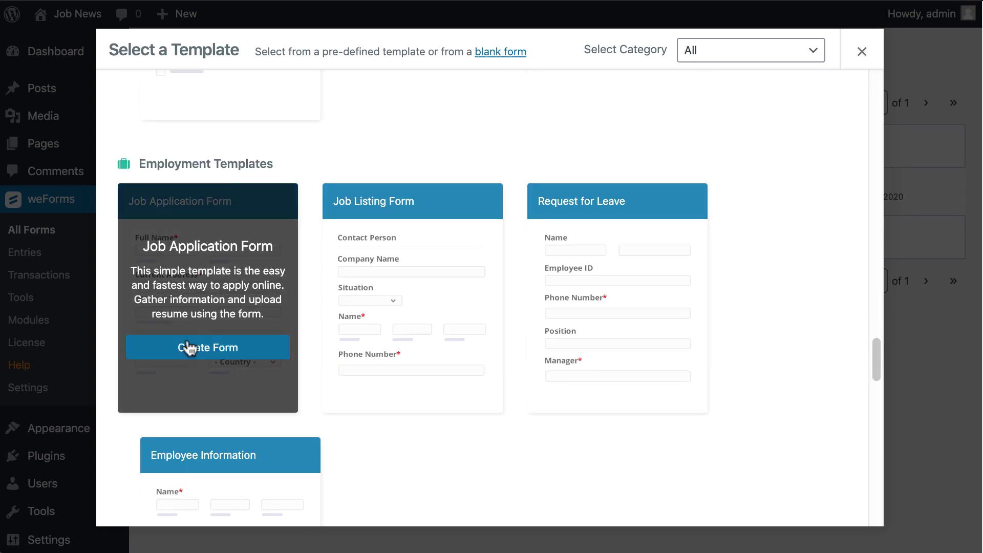
Create a Job Application Form, add a required Country List below Applying For Position, and save
click(188, 347)
scroll(308, 230, down, 3)
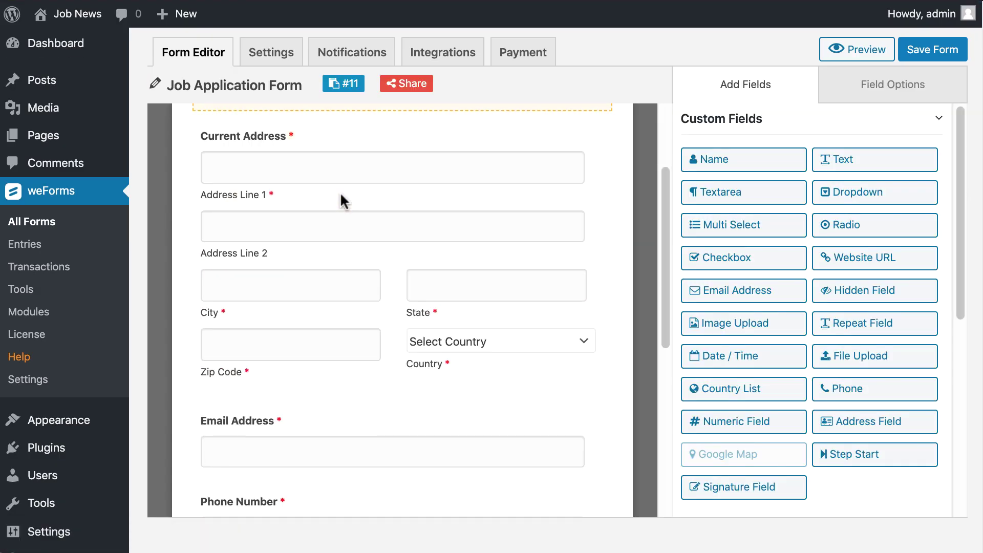
scroll(341, 192, down, 2)
scroll(341, 191, down, 1)
scroll(340, 191, down, 1)
scroll(340, 192, down, 1)
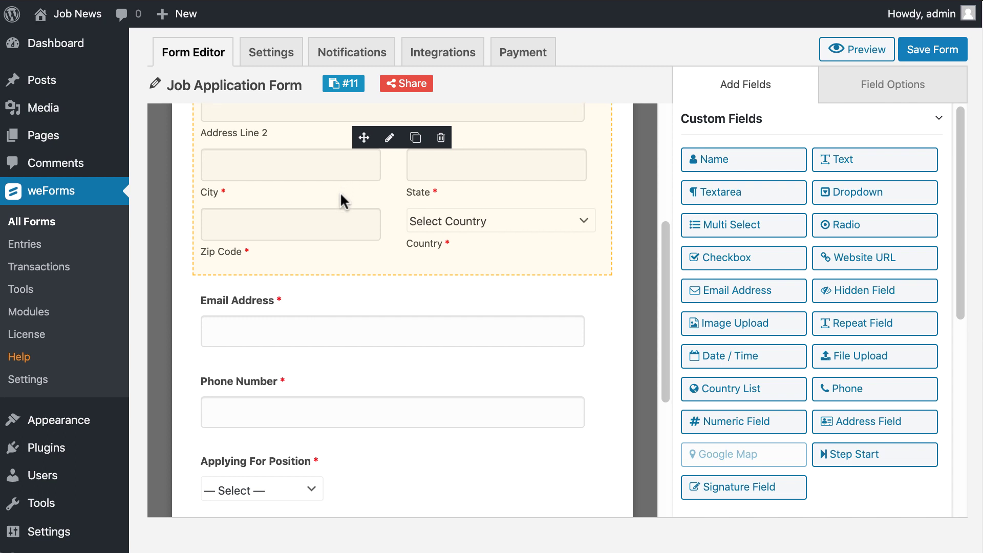
scroll(340, 191, down, 1)
scroll(340, 192, down, 1)
scroll(340, 192, down, 2)
scroll(406, 203, down, 3)
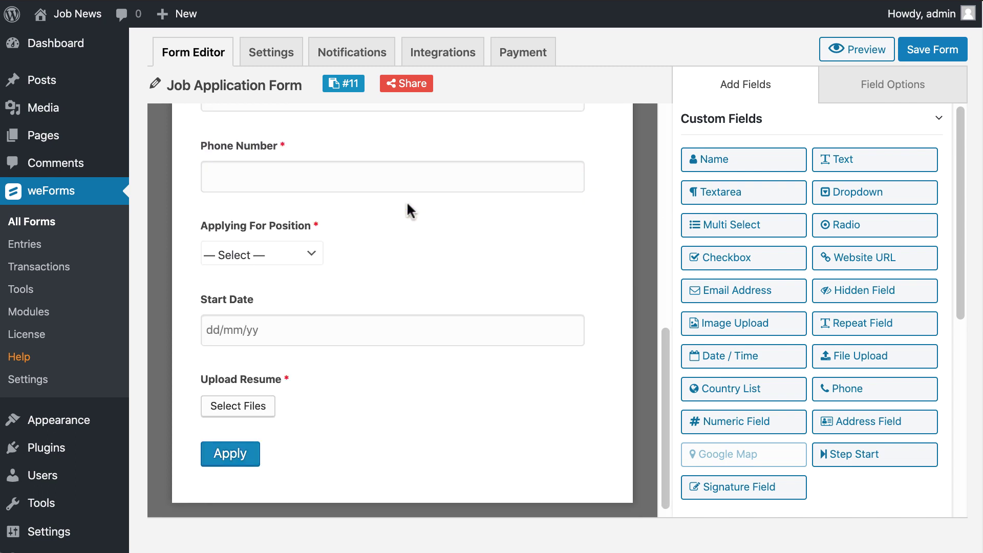
drag(731, 388, 299, 301)
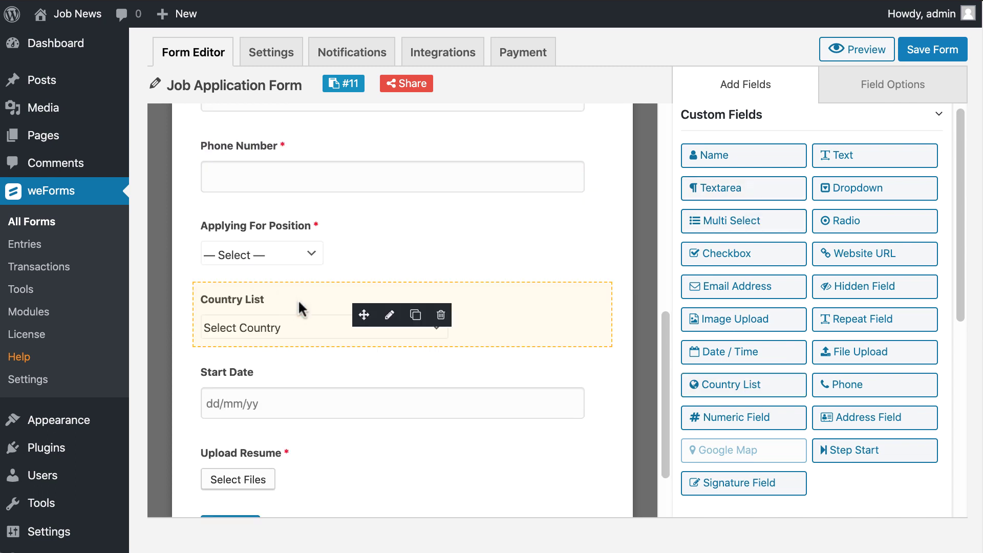
click(388, 315)
click(704, 344)
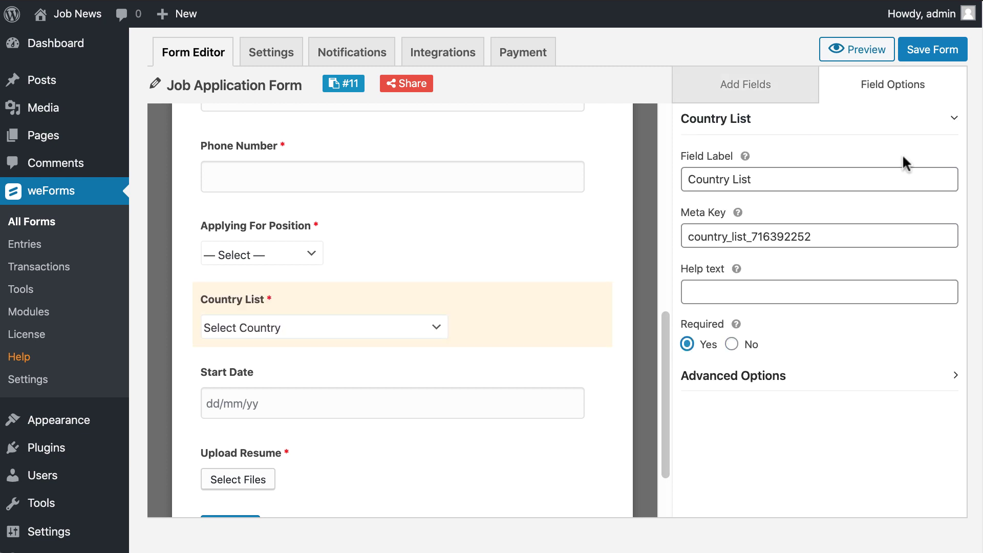
click(914, 53)
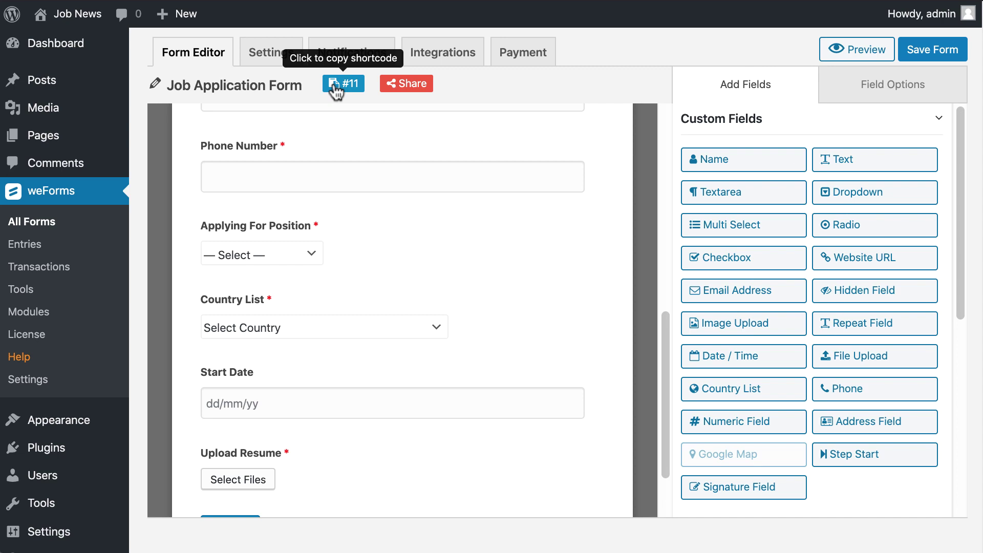
Publish a new 'Apply Now' page with the [weforms id="11"] shortcode in a paragraph
click(153, 136)
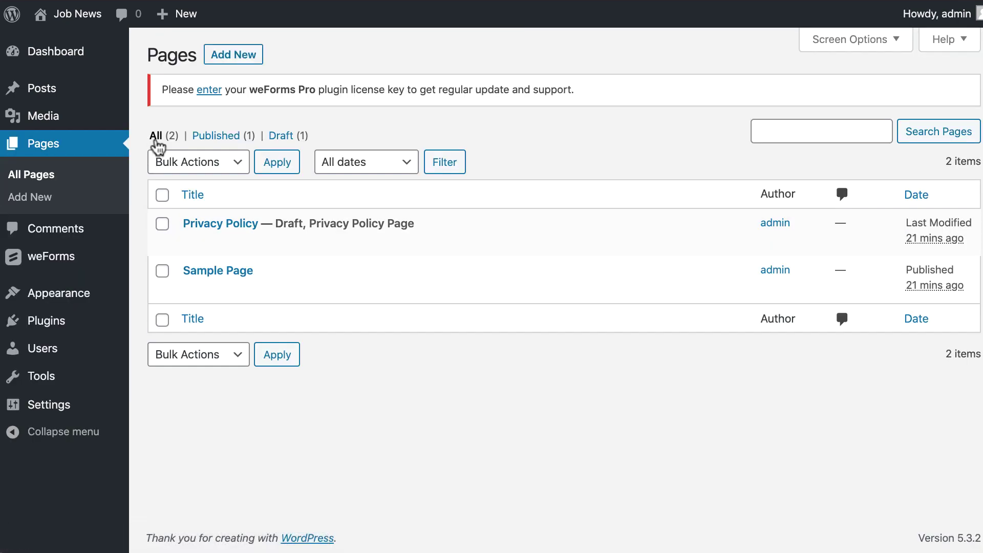
click(225, 70)
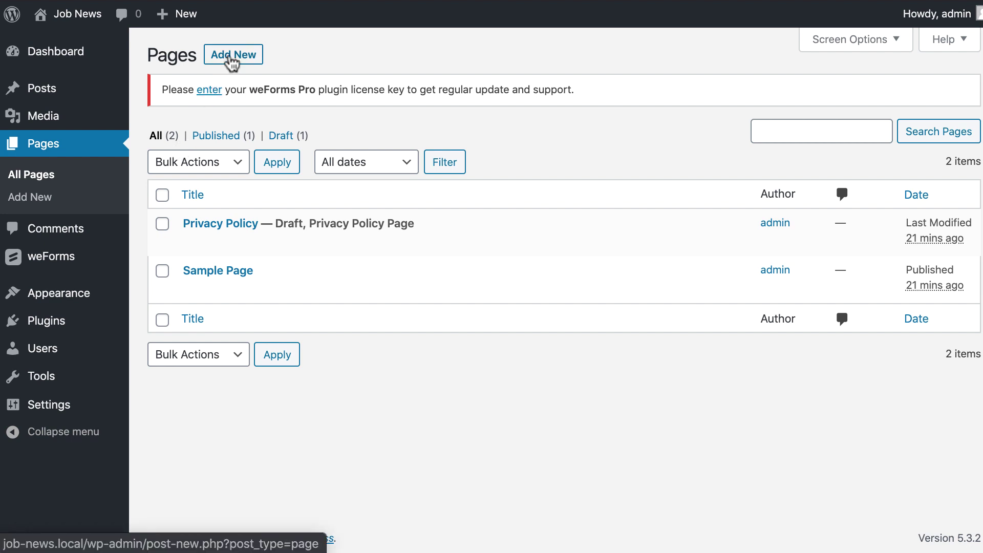
text(Appl)
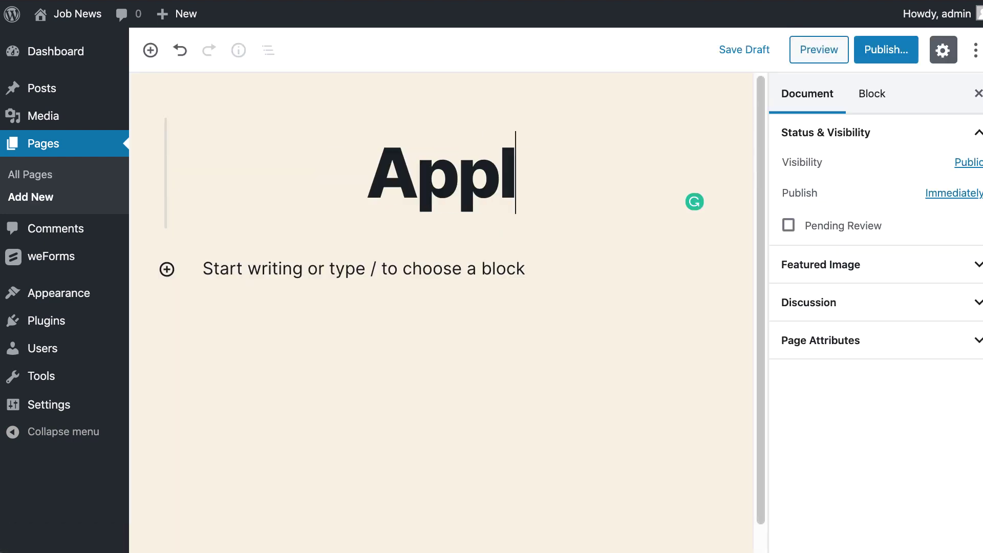
text(y Now)
click(380, 269)
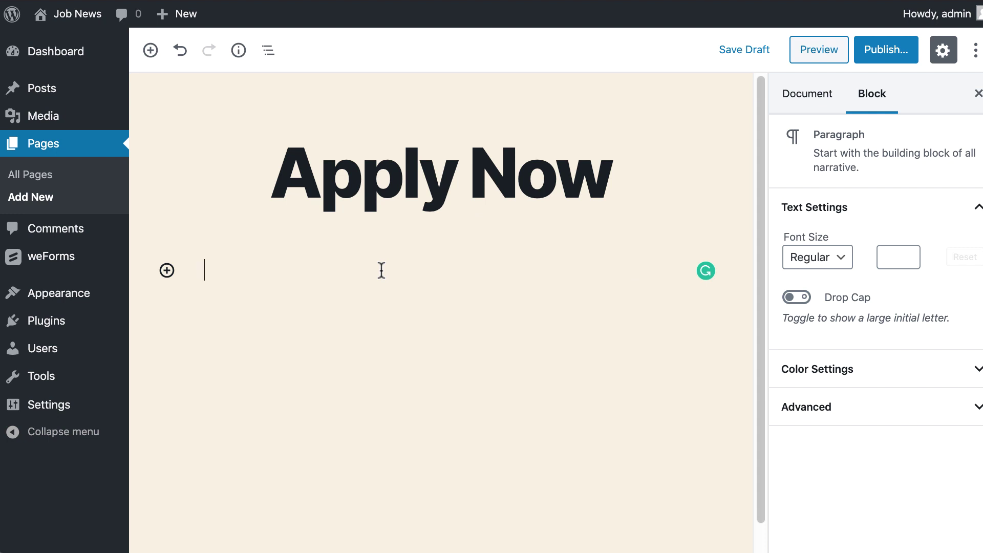
text([weforms id="11"])
click(888, 48)
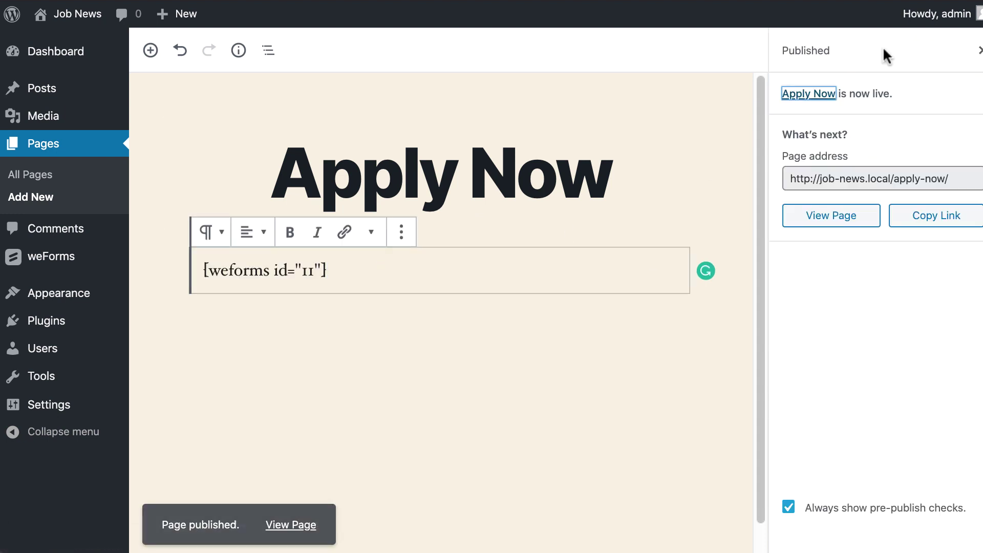
View the published Apply Now page on the live site
click(830, 218)
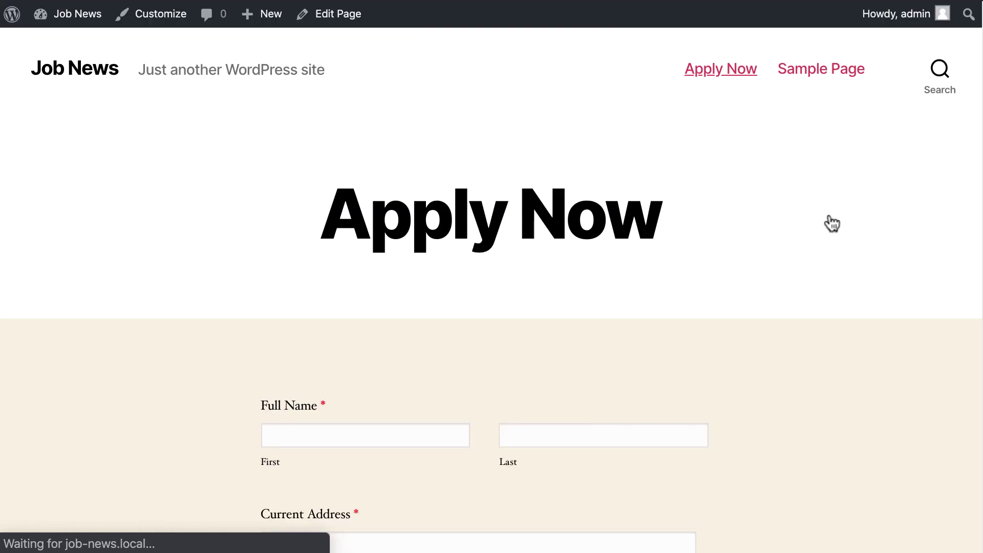
scroll(666, 244, down, 2)
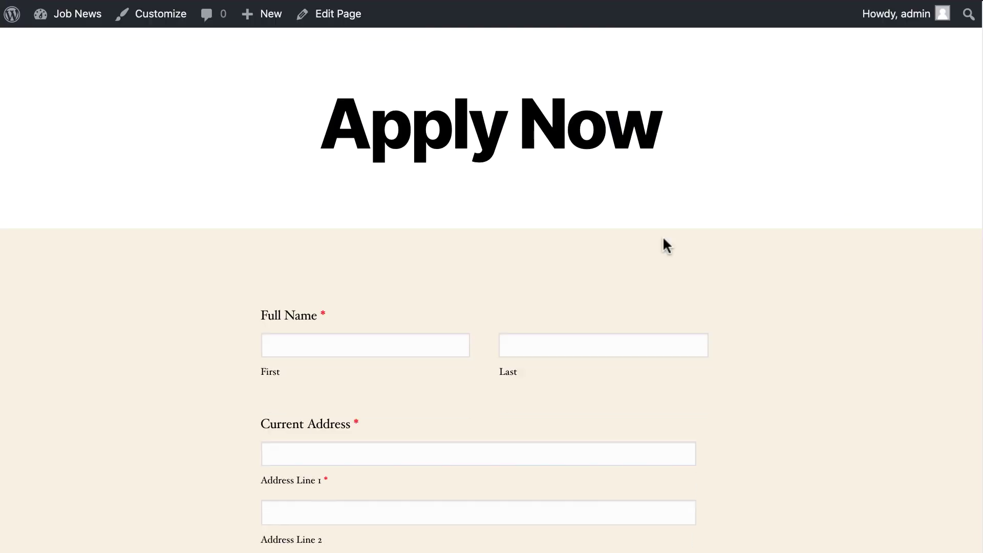
scroll(666, 244, down, 3)
scroll(665, 245, down, 3)
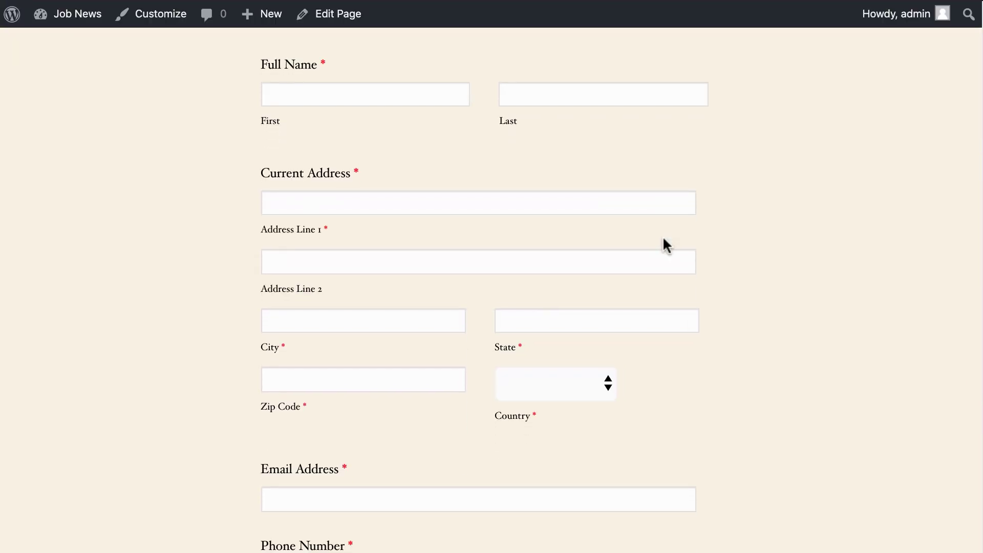
scroll(665, 244, down, 1)
scroll(665, 244, down, 2)
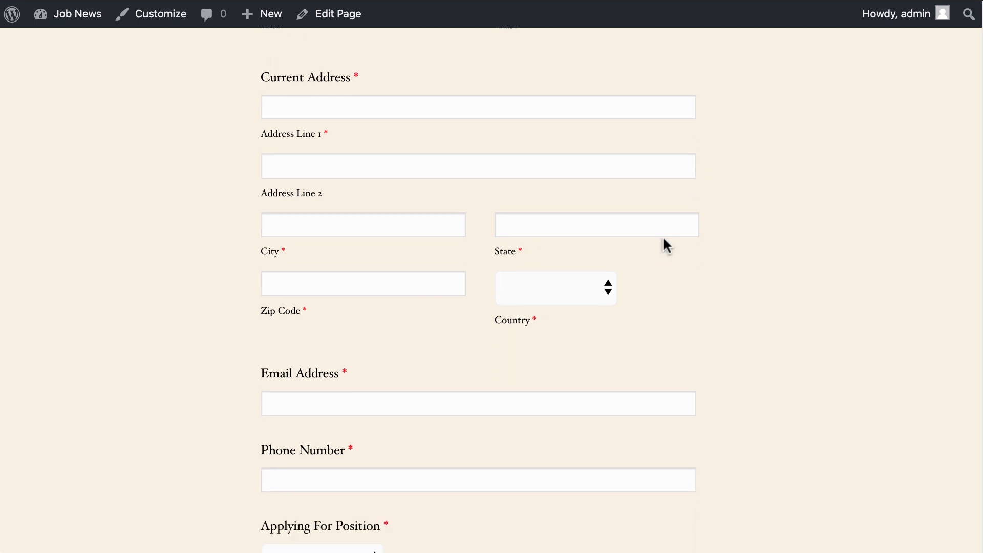
scroll(665, 244, down, 2)
scroll(665, 244, down, 2)
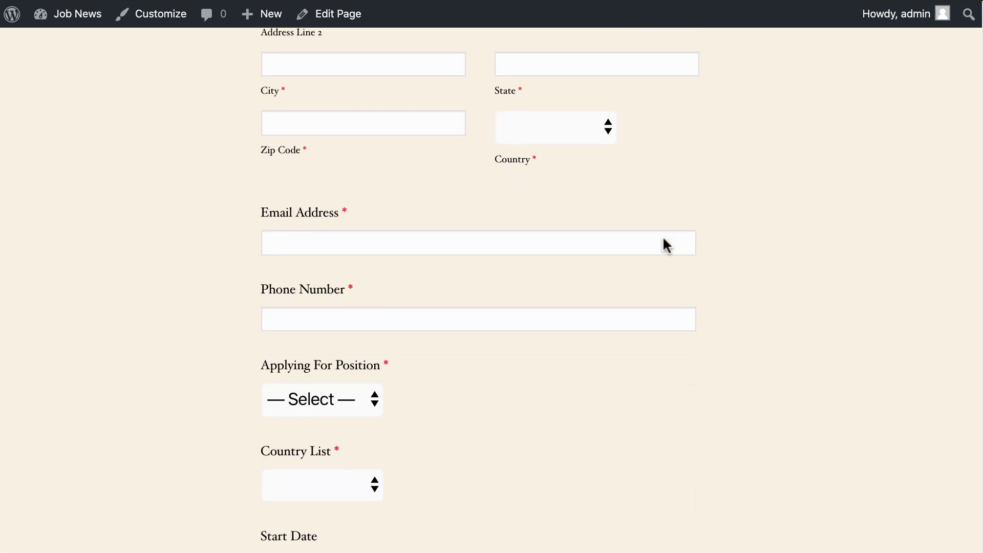
scroll(665, 244, down, 2)
scroll(665, 239, down, 3)
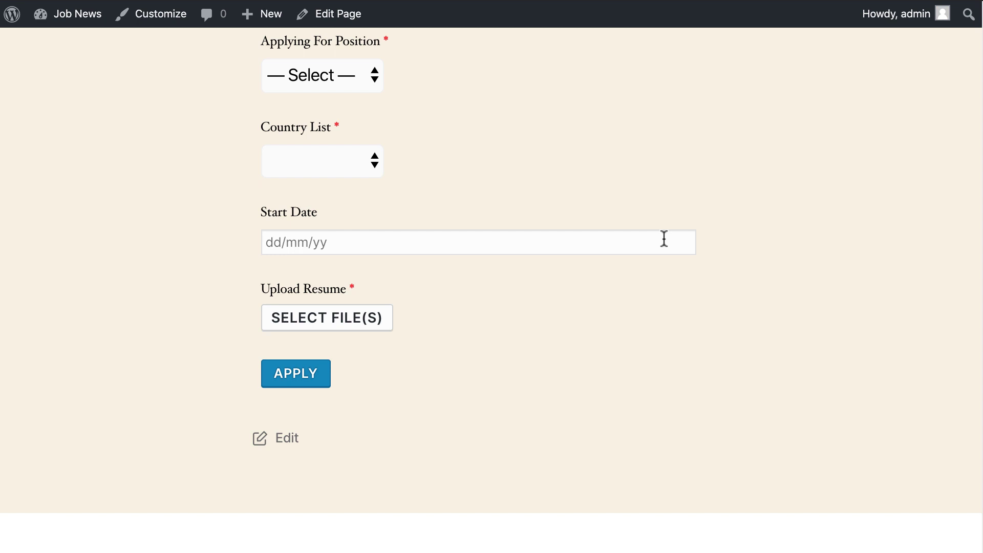
scroll(665, 239, up, 2)
scroll(665, 239, up, 10)
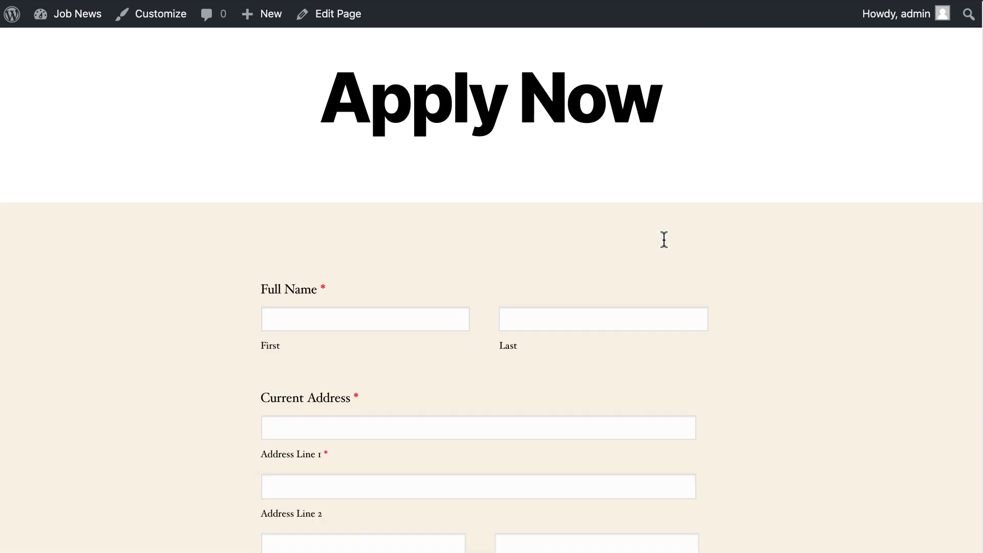
scroll(662, 245, up, 2)
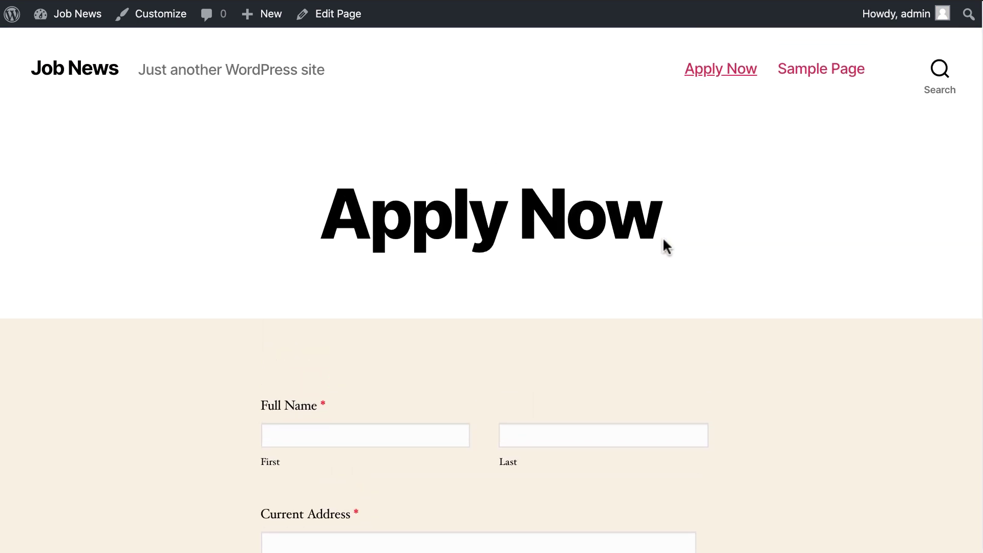